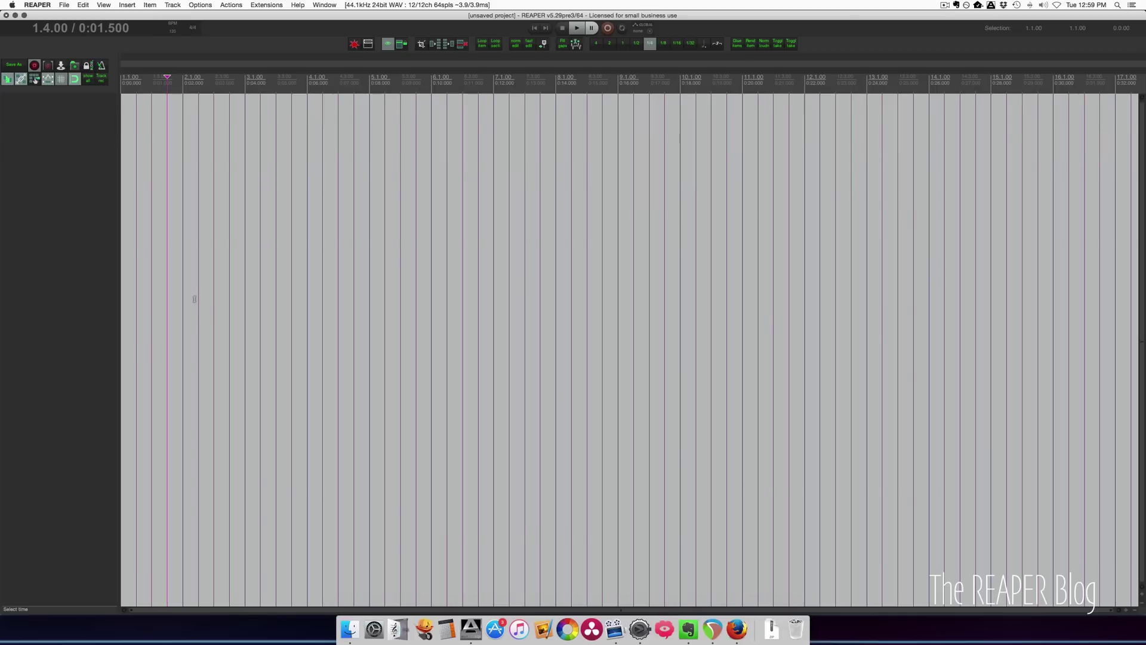
- Add two new tracks to the empty project and make the first track taller
double_click(51, 180)
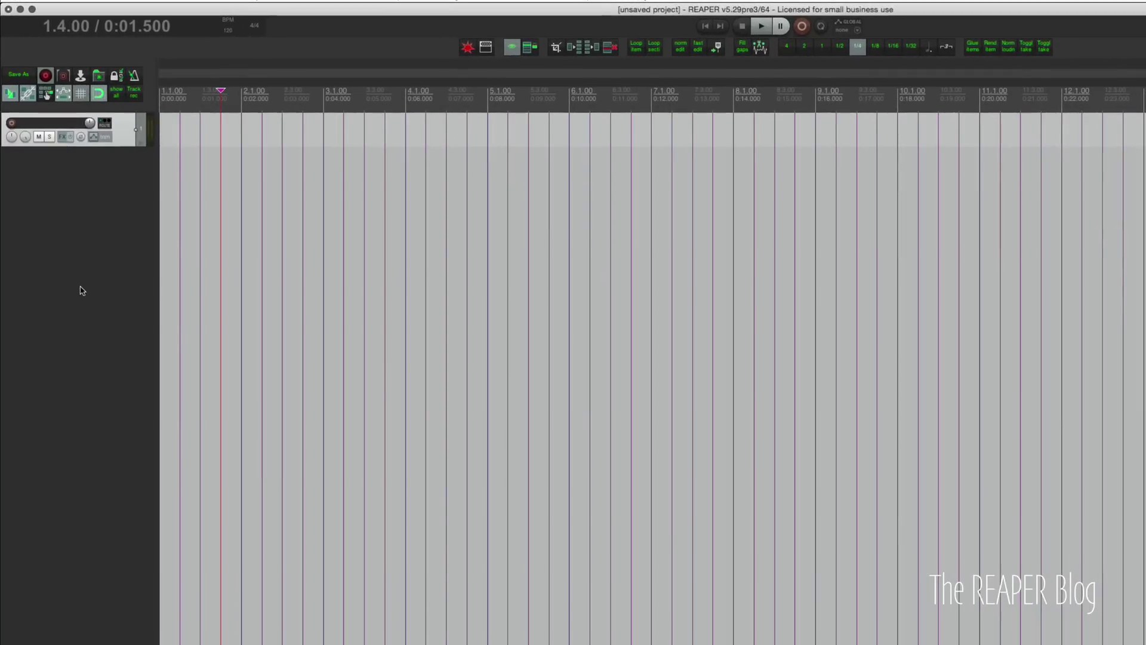
double_click(93, 225)
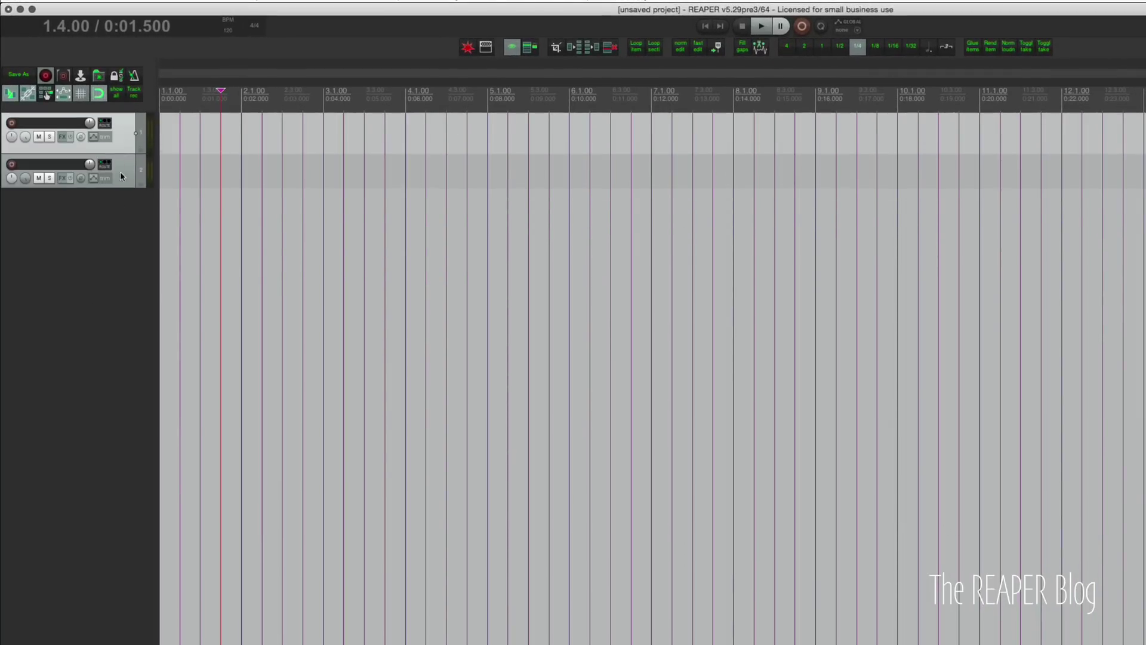
drag(78, 146, 77, 233)
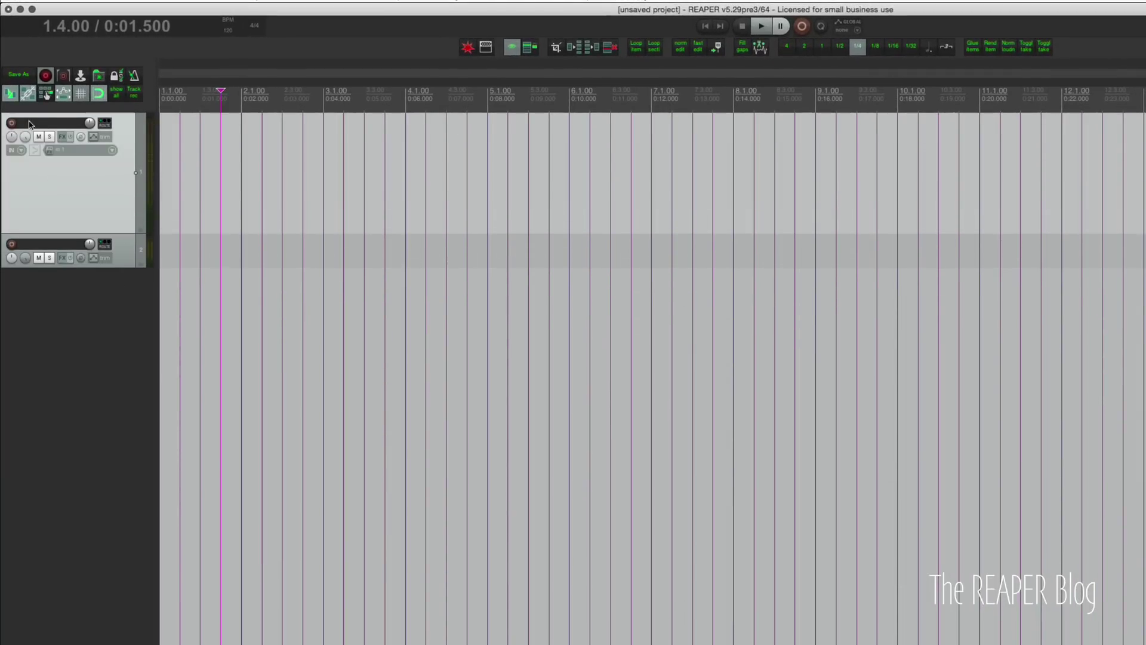
- Name the tracks 'vocal' and 'reverb', then arm vocal for recording with input monitoring
double_click(60, 126)
text(voc)
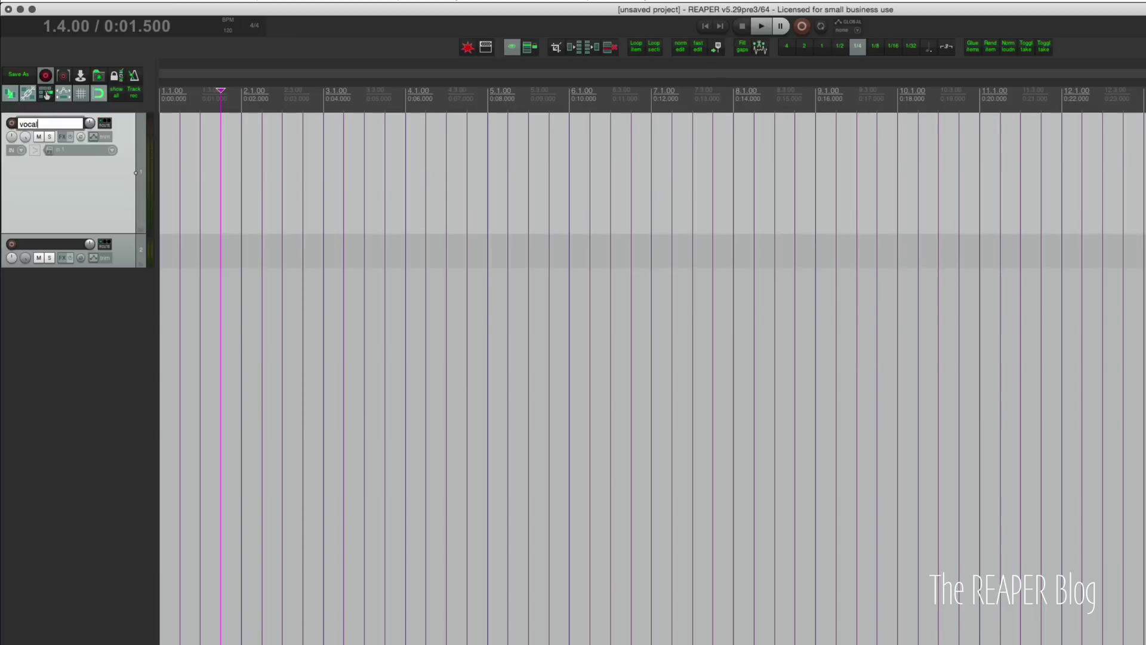
text(al)
key(Tab)
text(reverb)
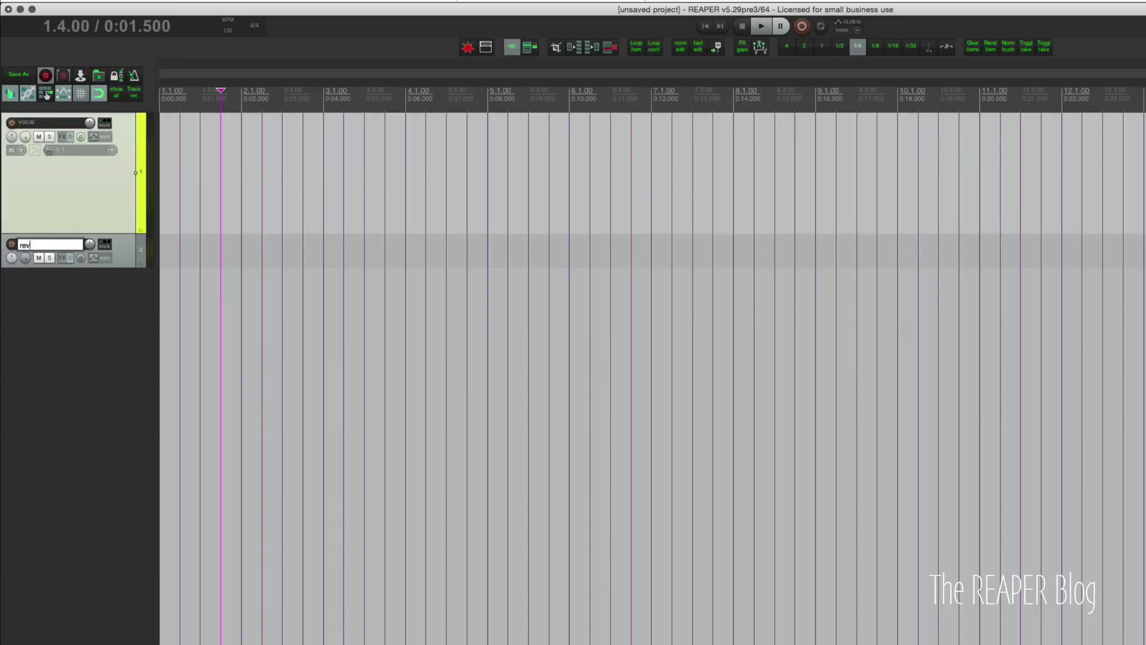
key(Return)
click(12, 123)
click(35, 149)
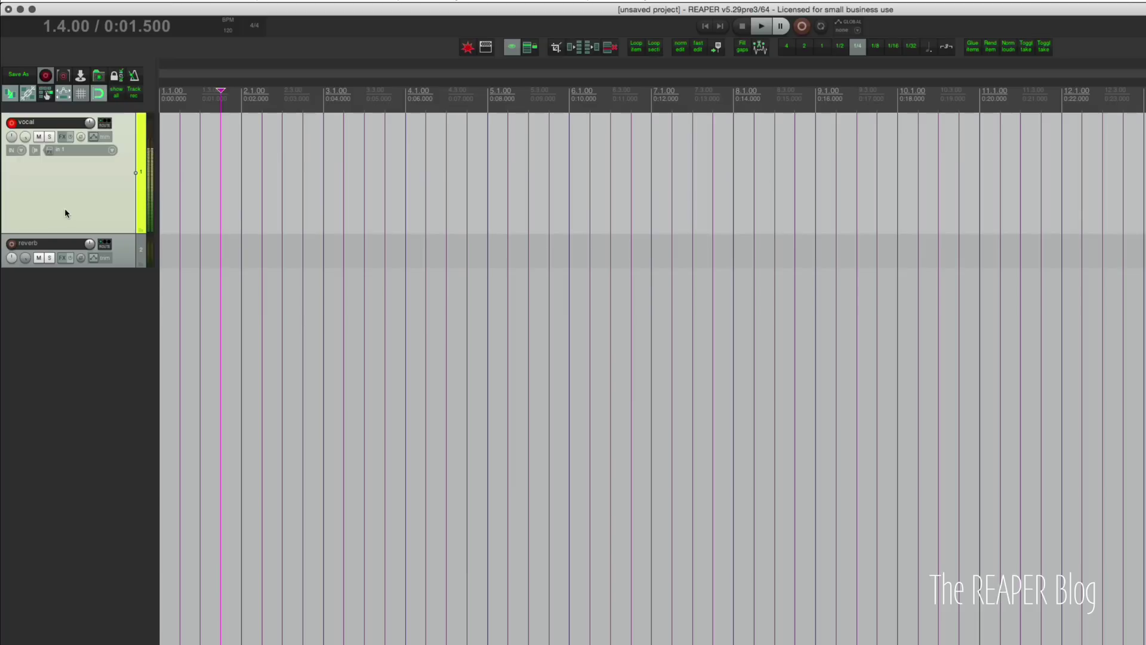
- Make the ProFire 2626 device request a 64-sample block size in Audio device settings
click(101, 328)
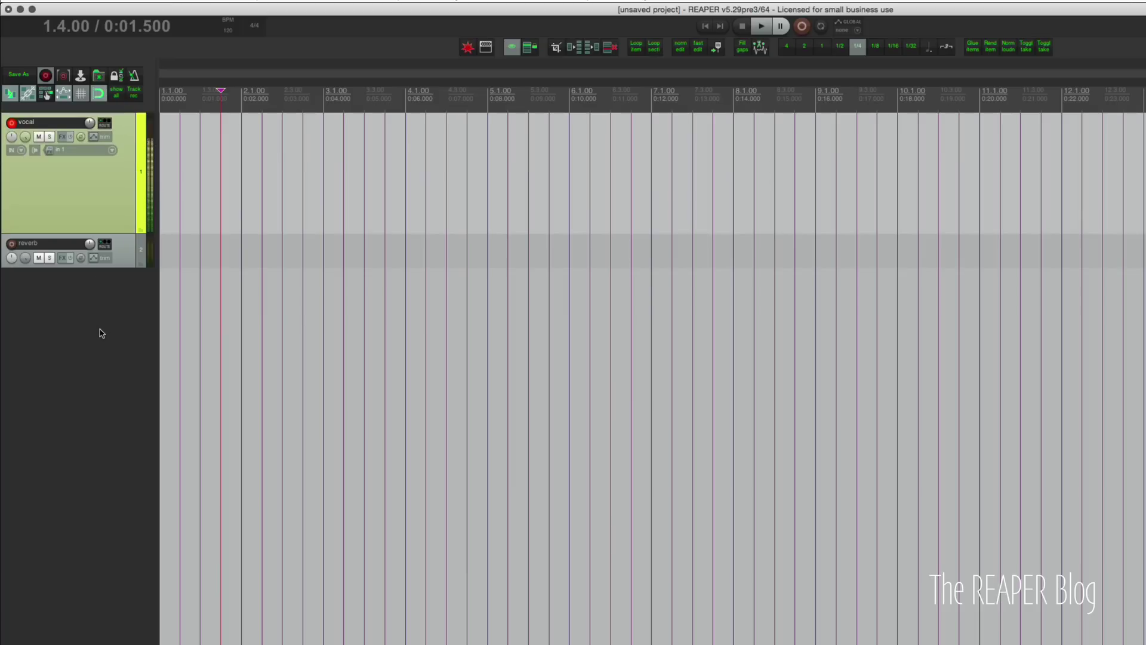
click(556, 17)
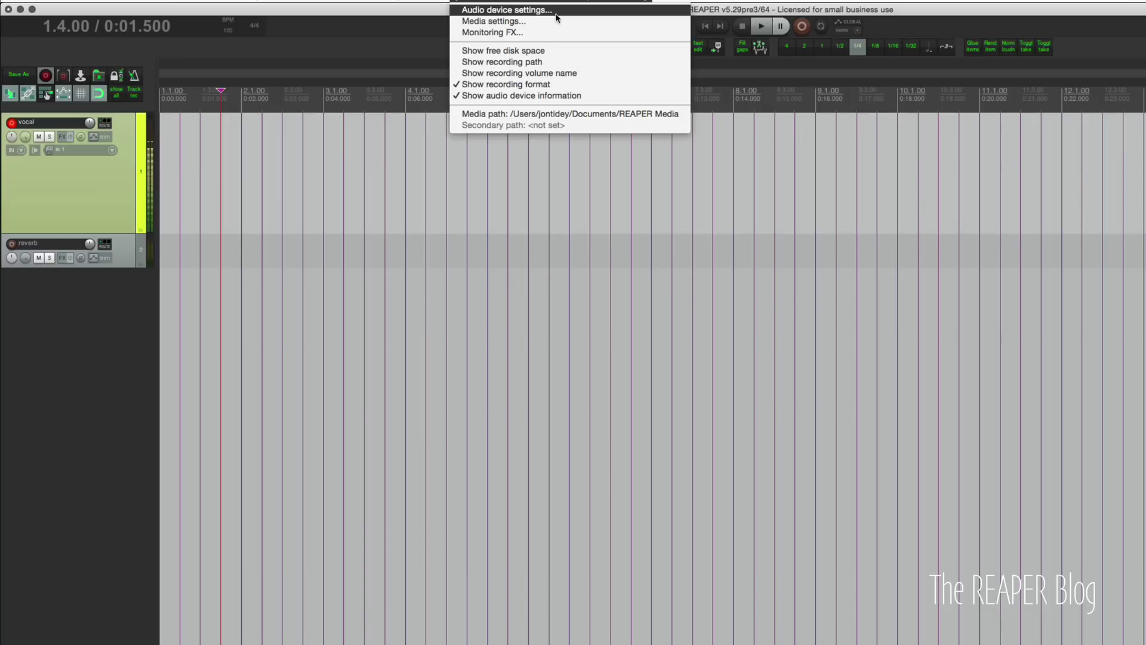
click(556, 18)
click(672, 378)
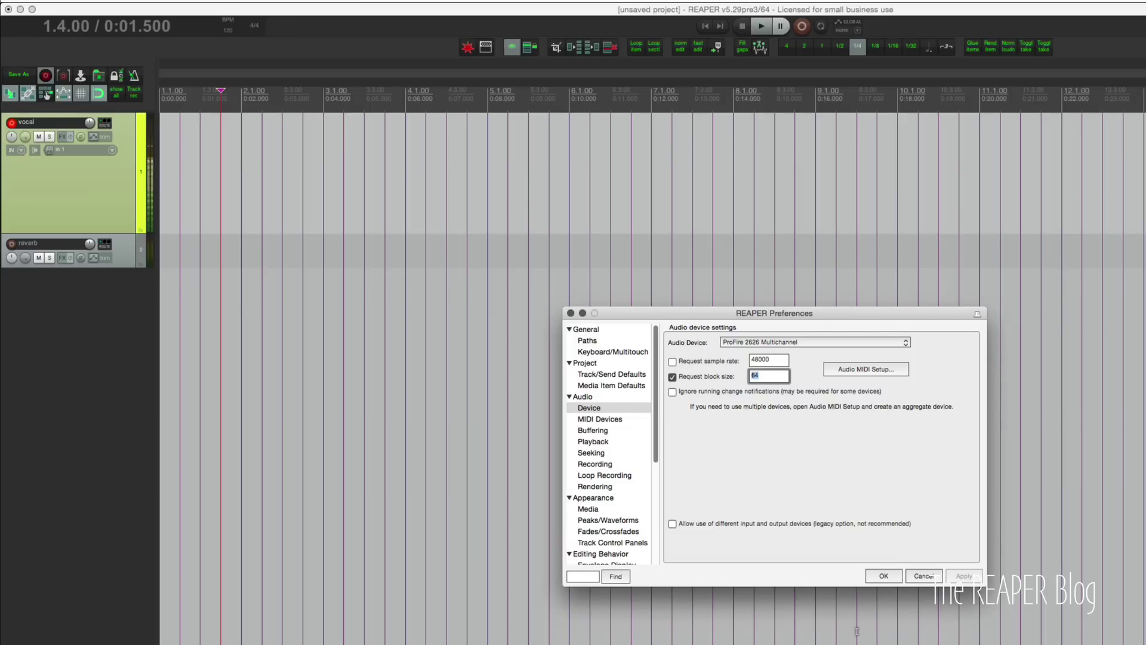
click(883, 576)
click(364, 358)
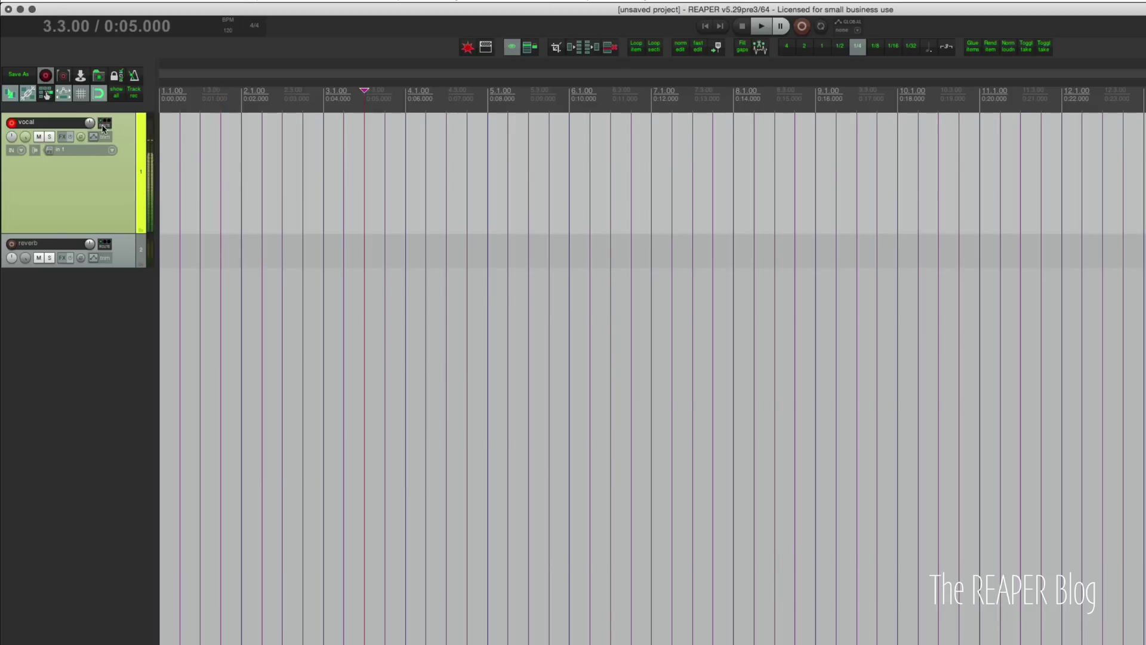
- Route a send from vocal to reverb and insert ValhallaDSP's ValhallaRoom on the reverb track
drag(105, 127, 116, 256)
click(103, 308)
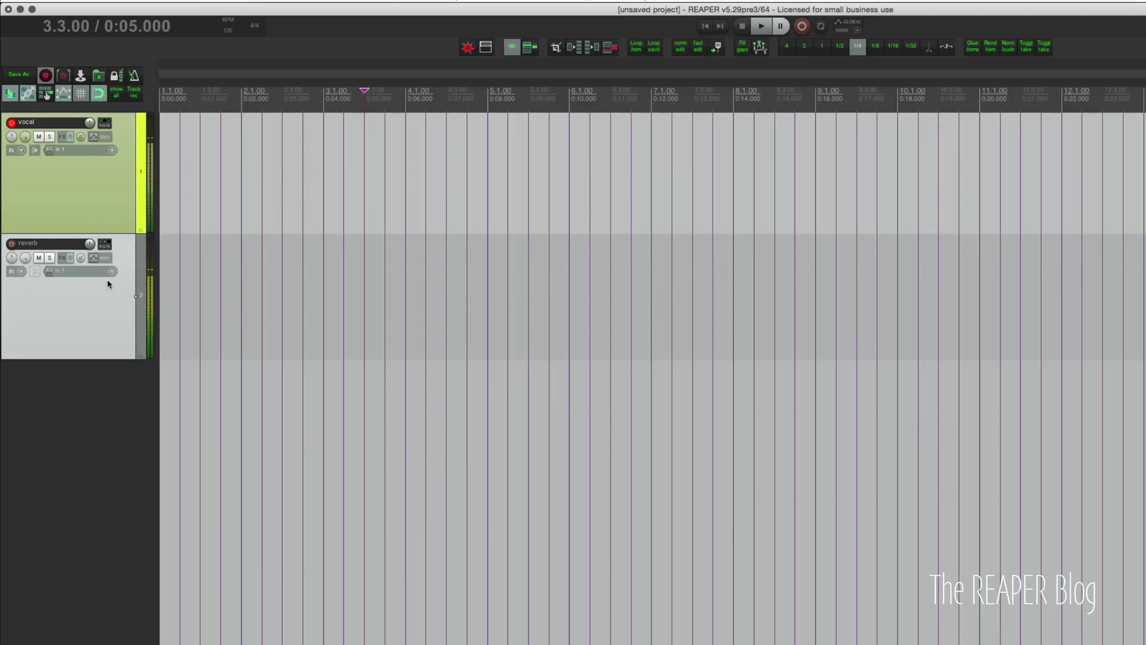
right_click(63, 263)
mouse_move(83, 271)
mouse_move(239, 528)
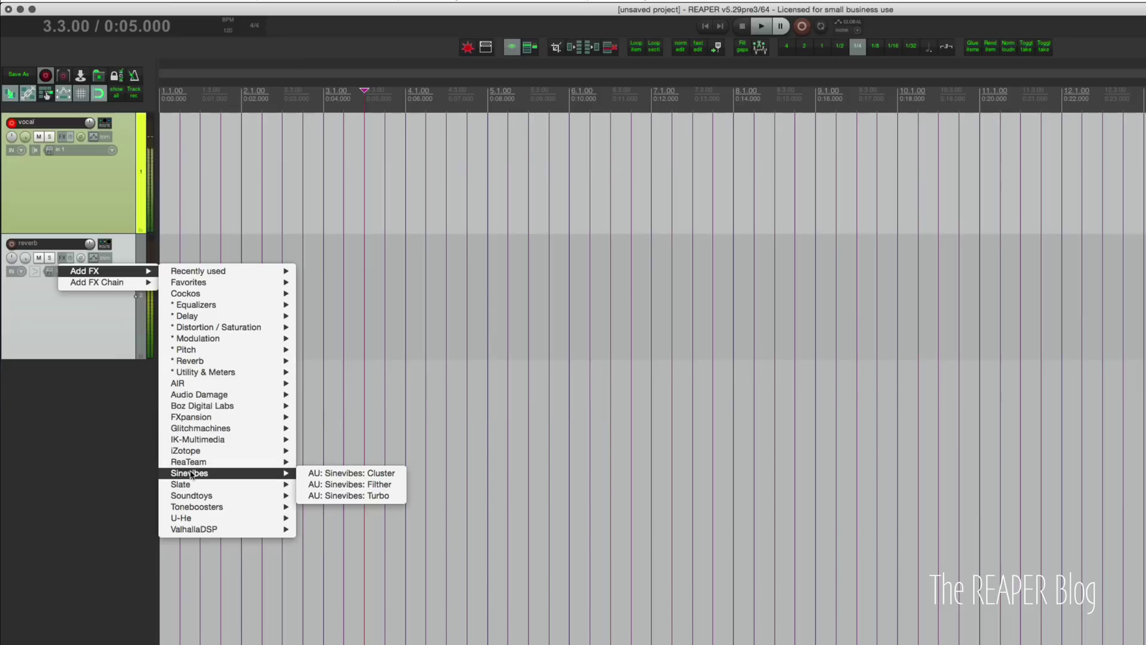
click(376, 553)
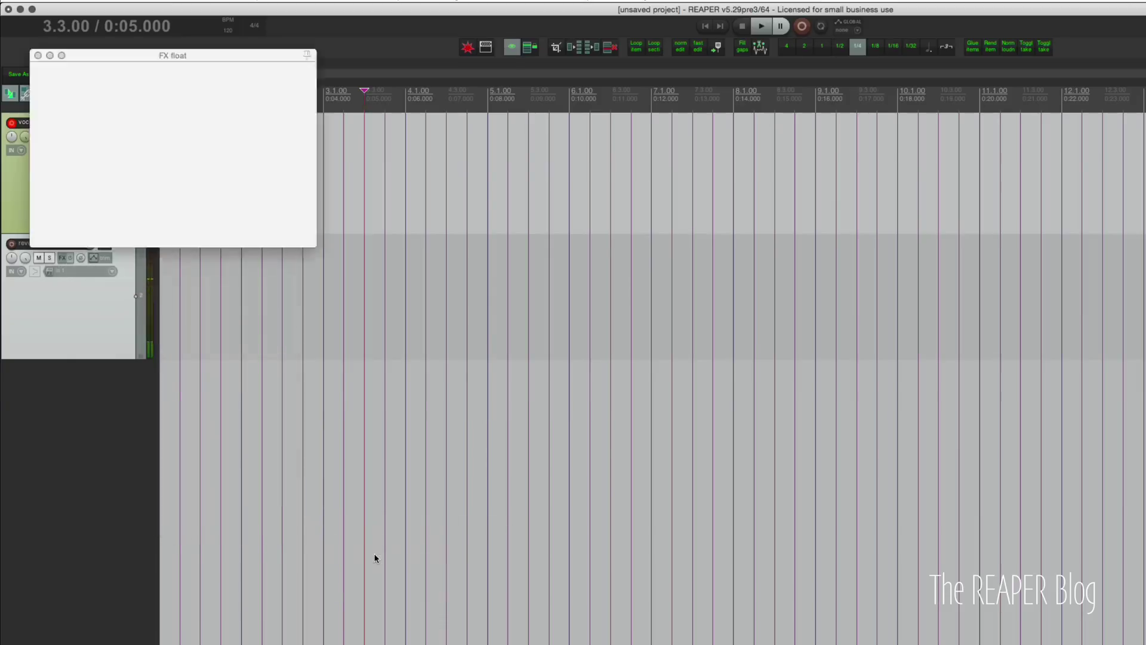
drag(628, 467, 659, 411)
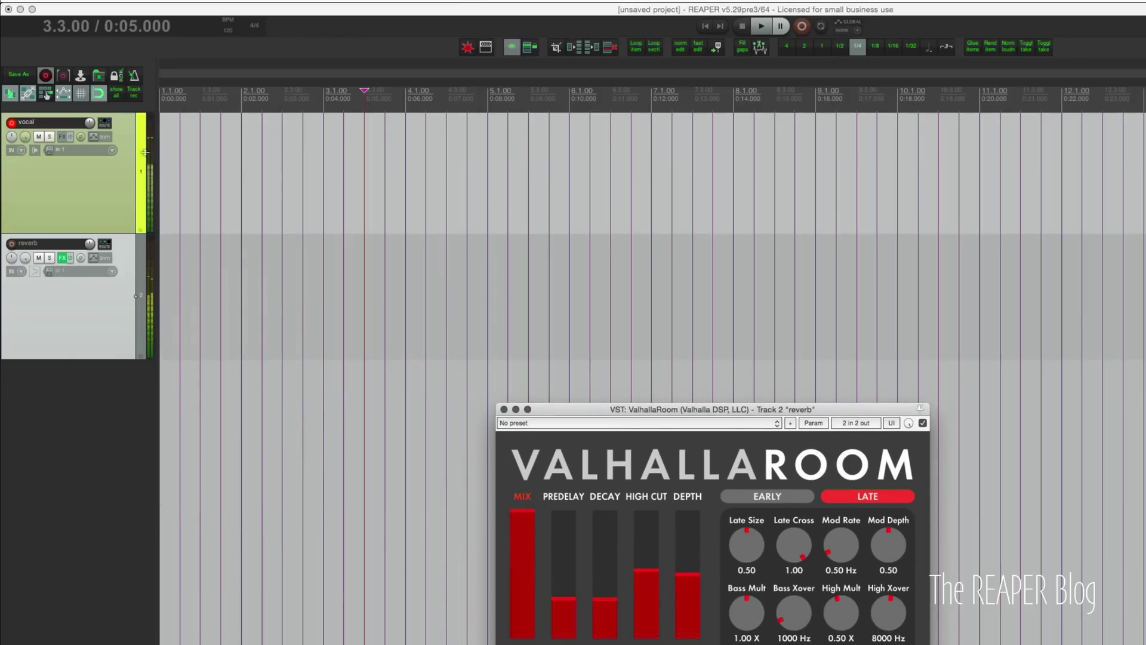
- Lower the vocal track's send level to the reverb track in its routing window
click(104, 122)
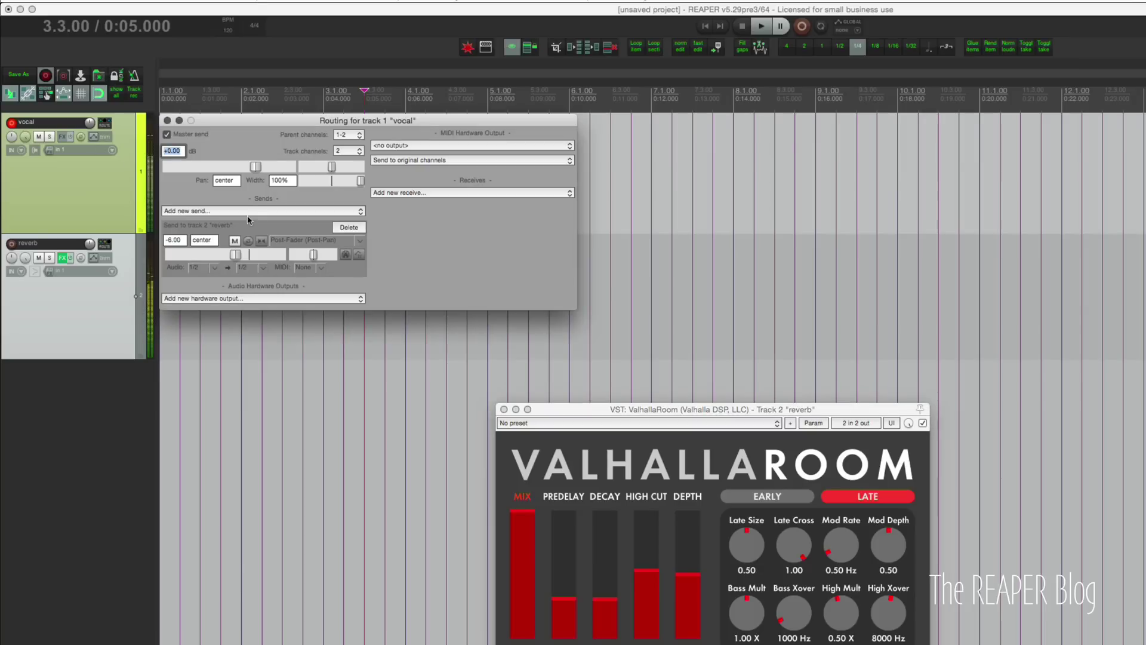
drag(235, 254, 220, 256)
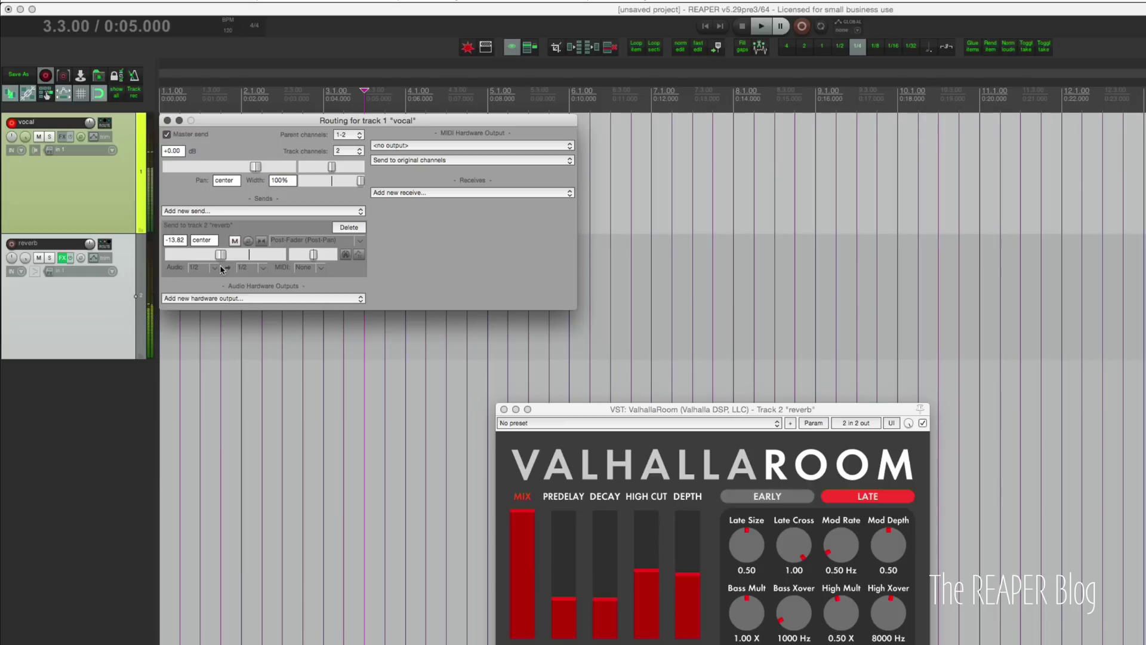
key(Escape)
click(110, 206)
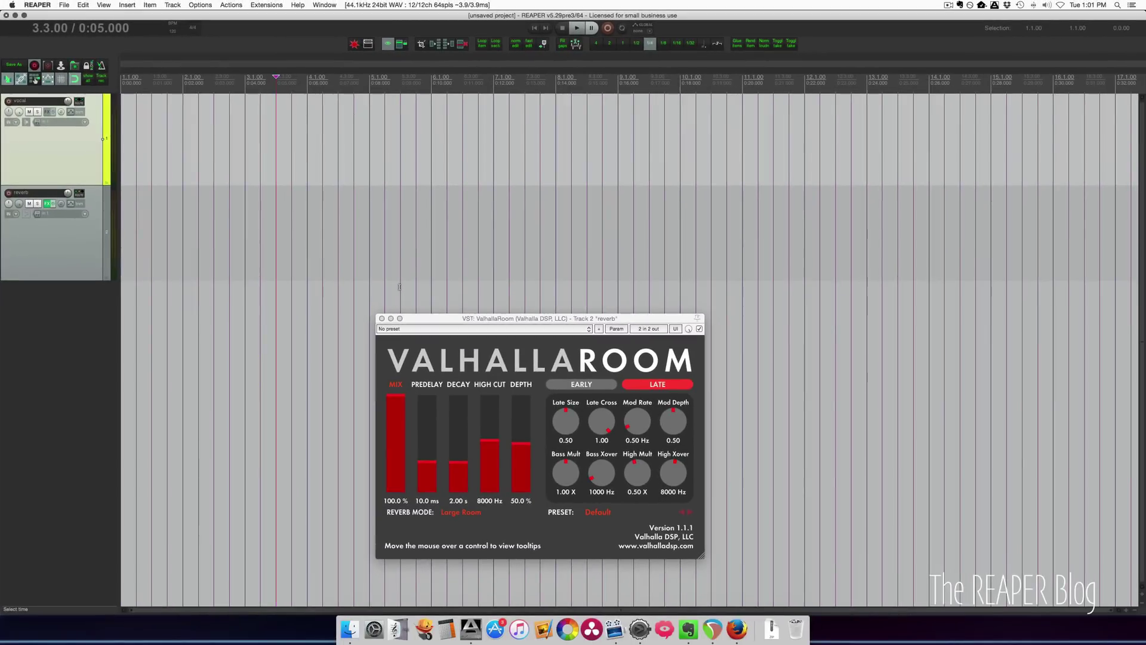
- Unmute input channel 1 in the ProFire hardware mixer, then go back to REAPER
click(640, 629)
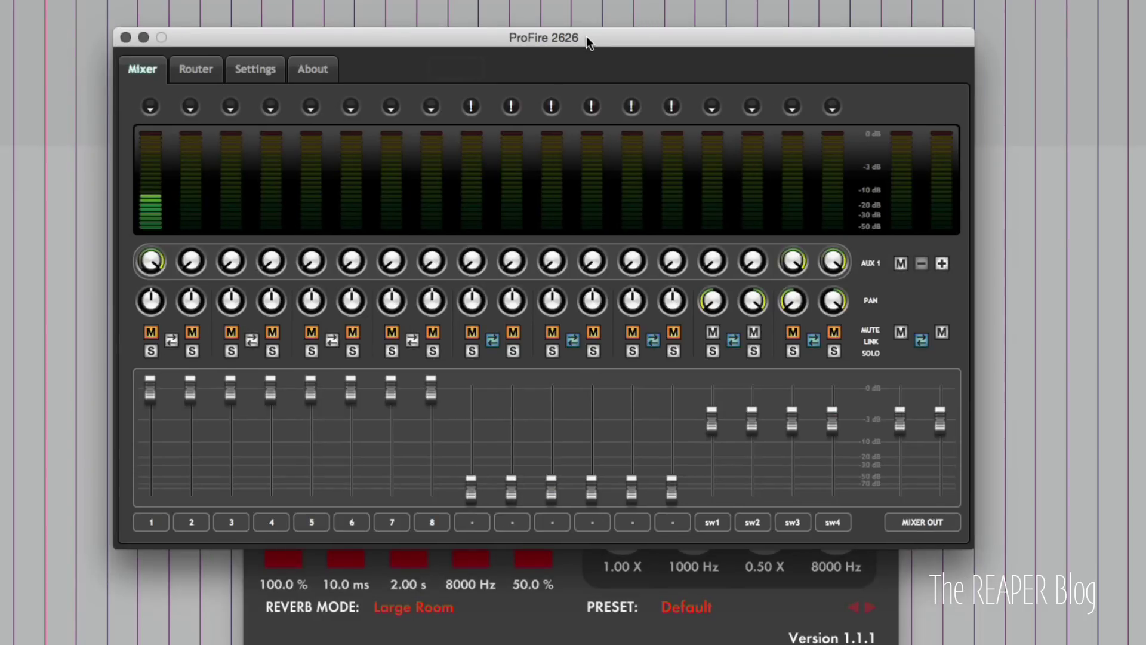
click(151, 332)
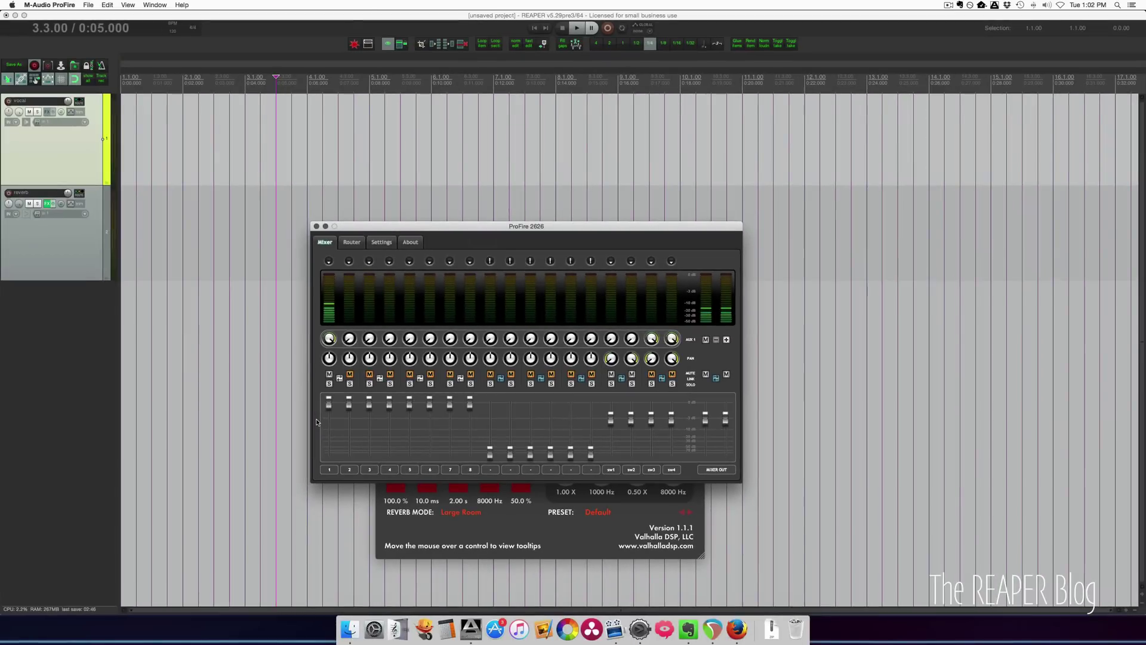
click(199, 239)
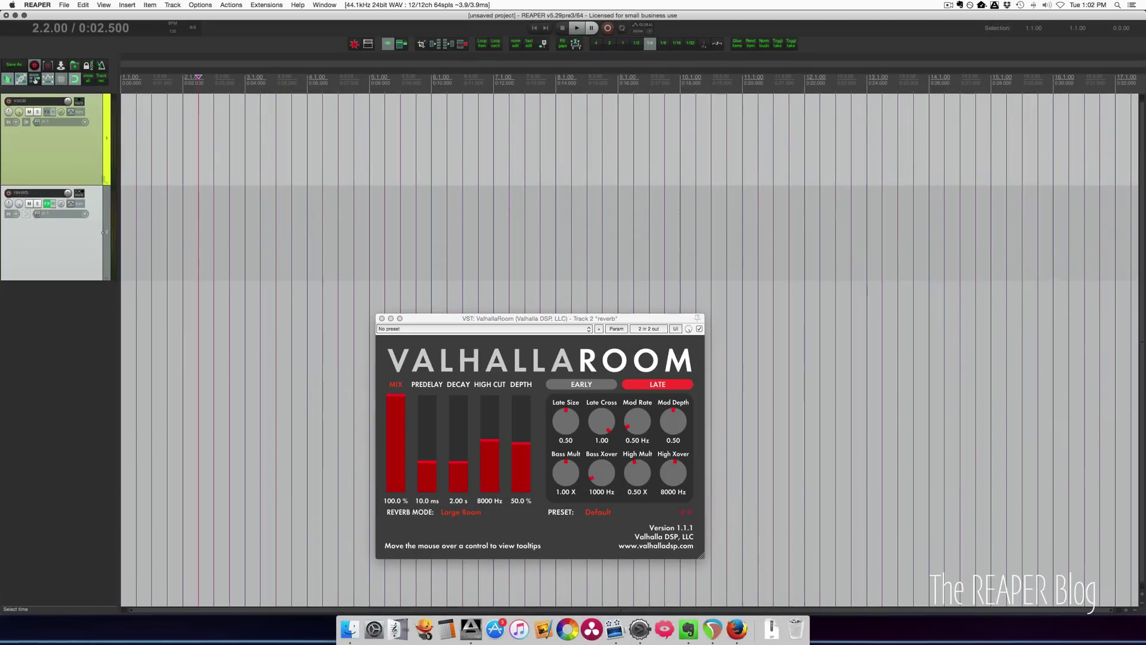
- Set the vocal track's record-monitor option to Monitor Input
click(38, 137)
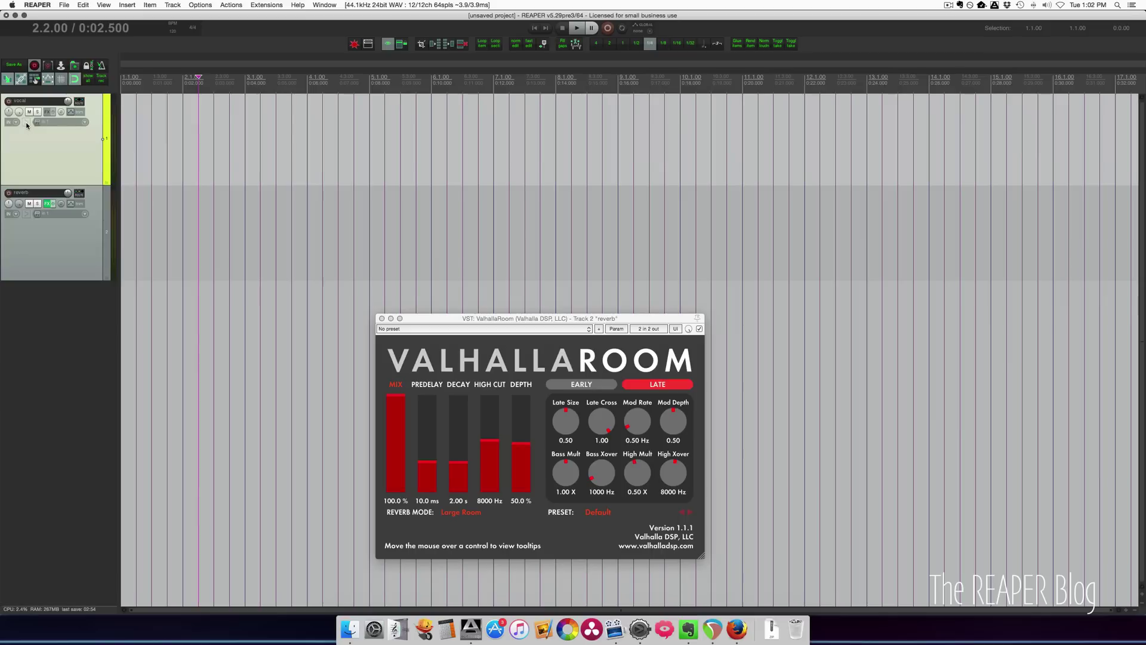
right_click(27, 125)
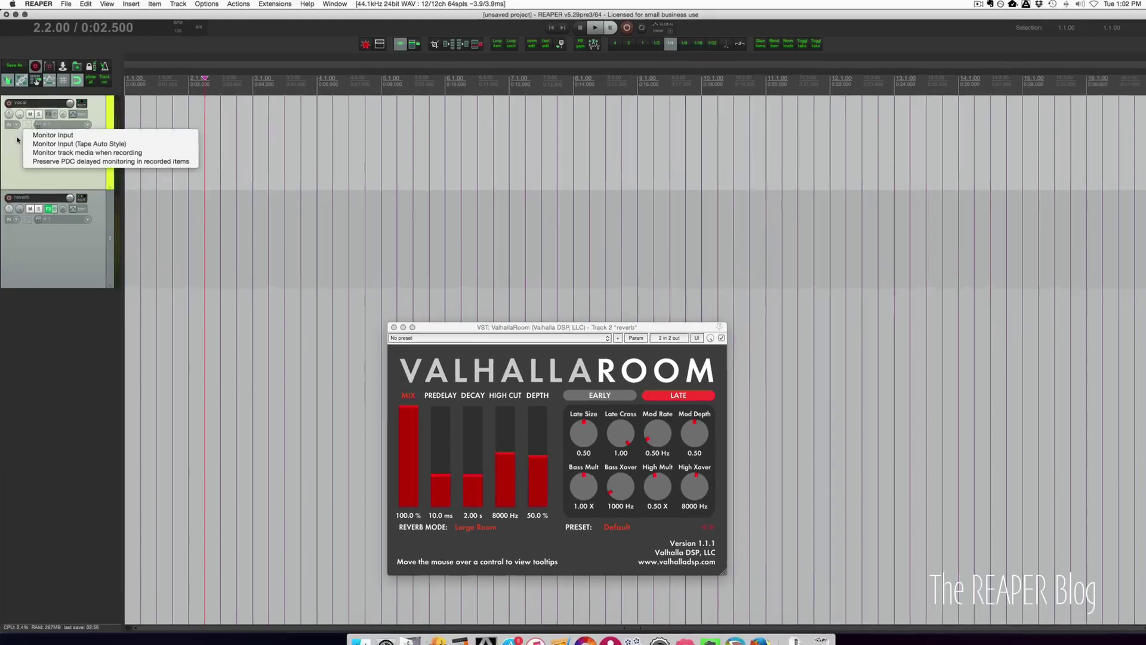
click(57, 134)
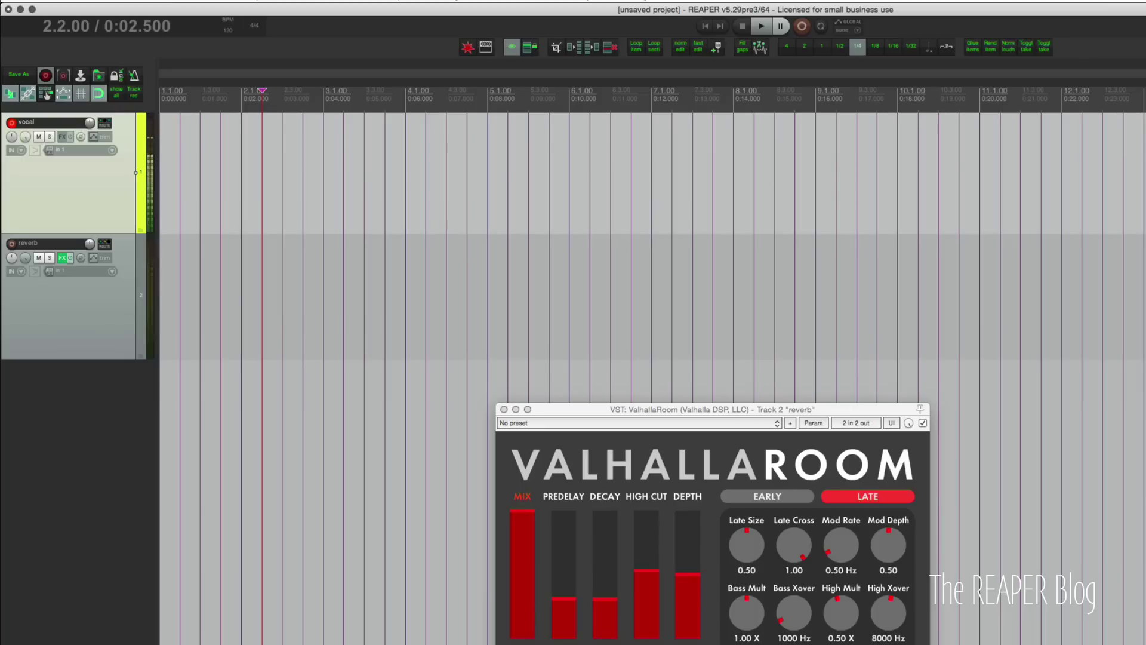
- Uncheck Master send in the vocal track's routing so it feeds only the reverb track
click(79, 318)
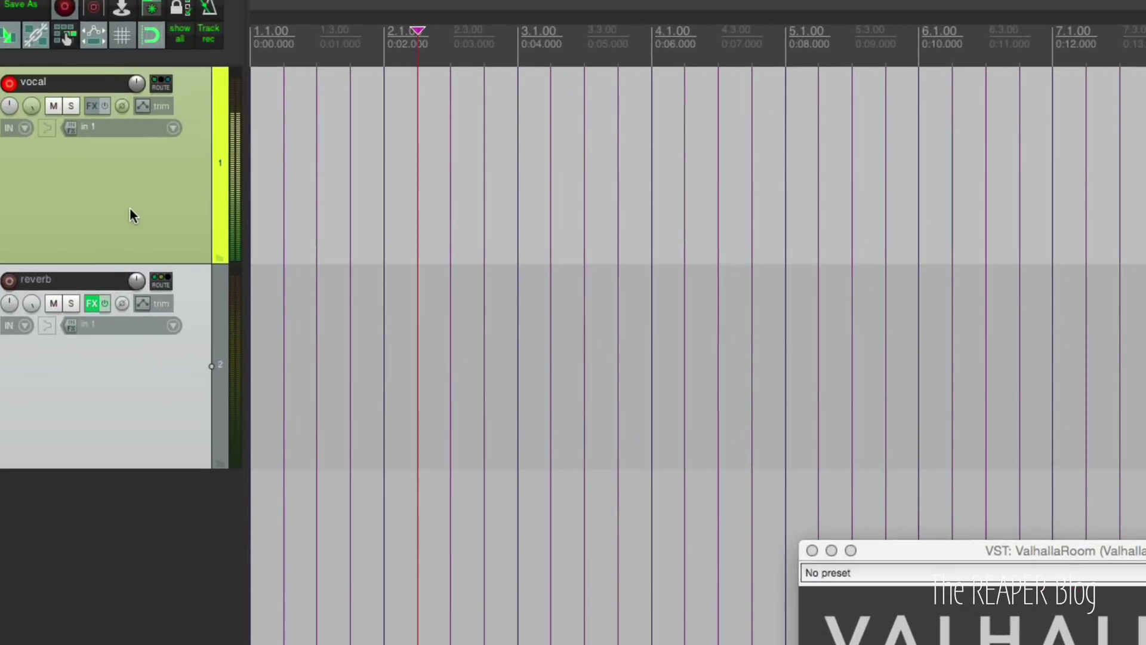
click(162, 84)
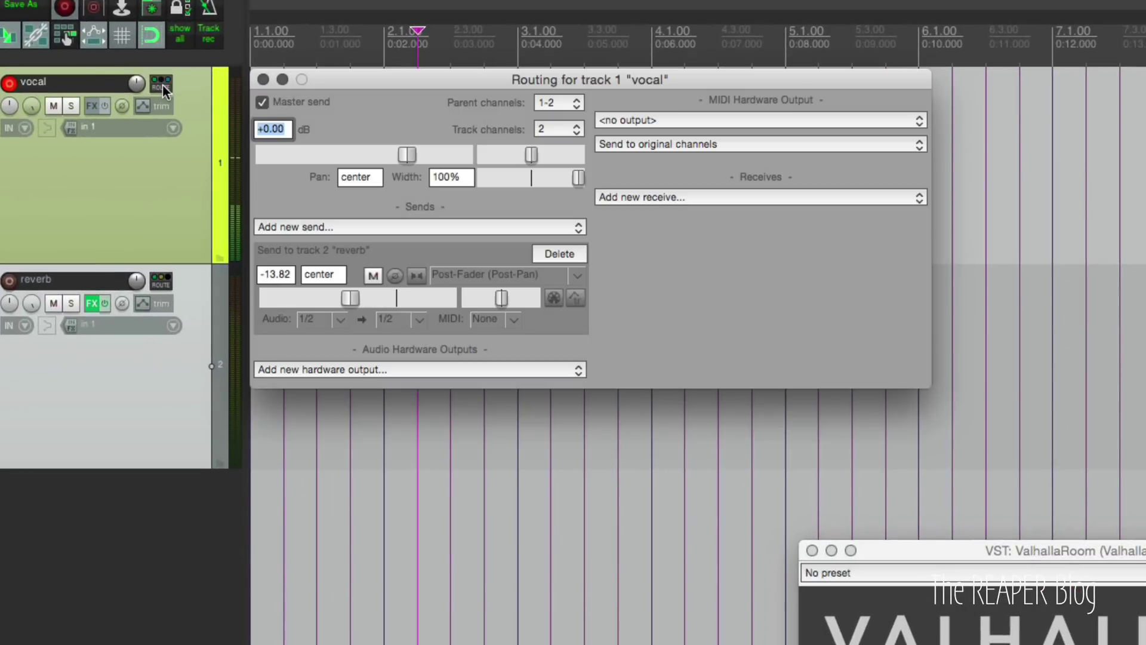
click(286, 103)
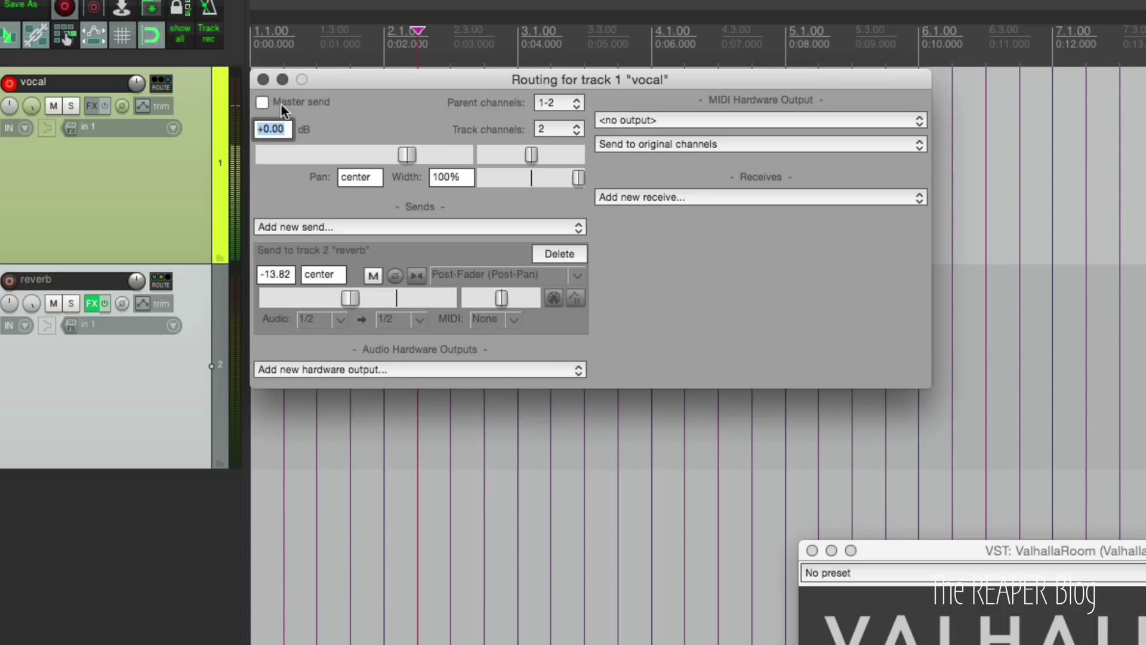
click(195, 151)
click(166, 87)
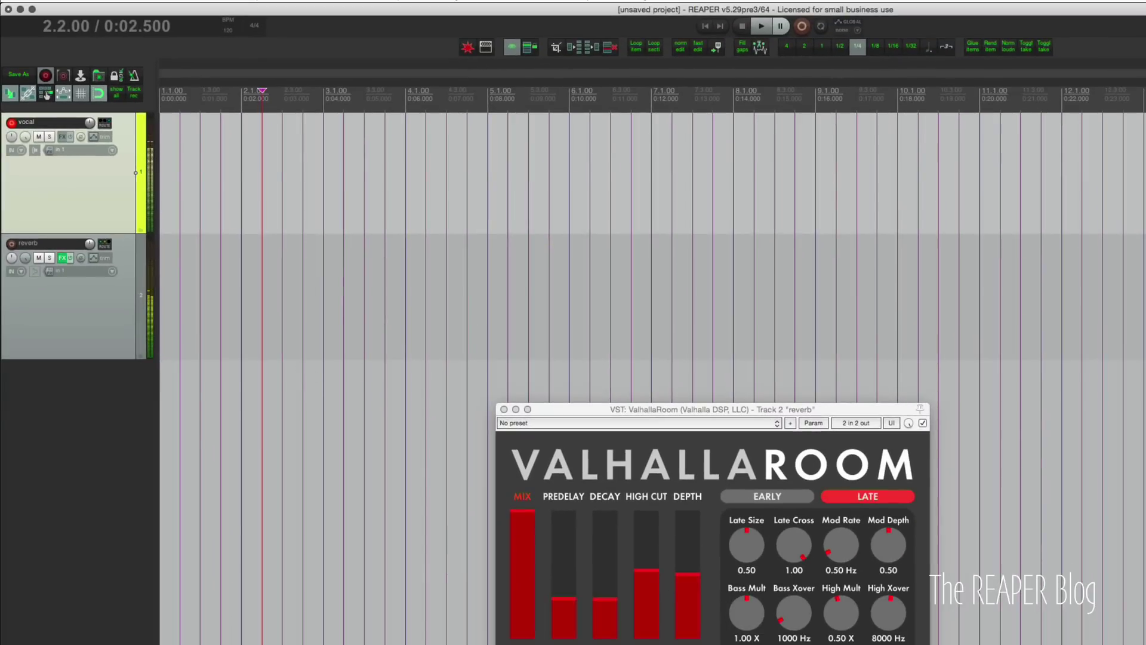
key(super+Tab)
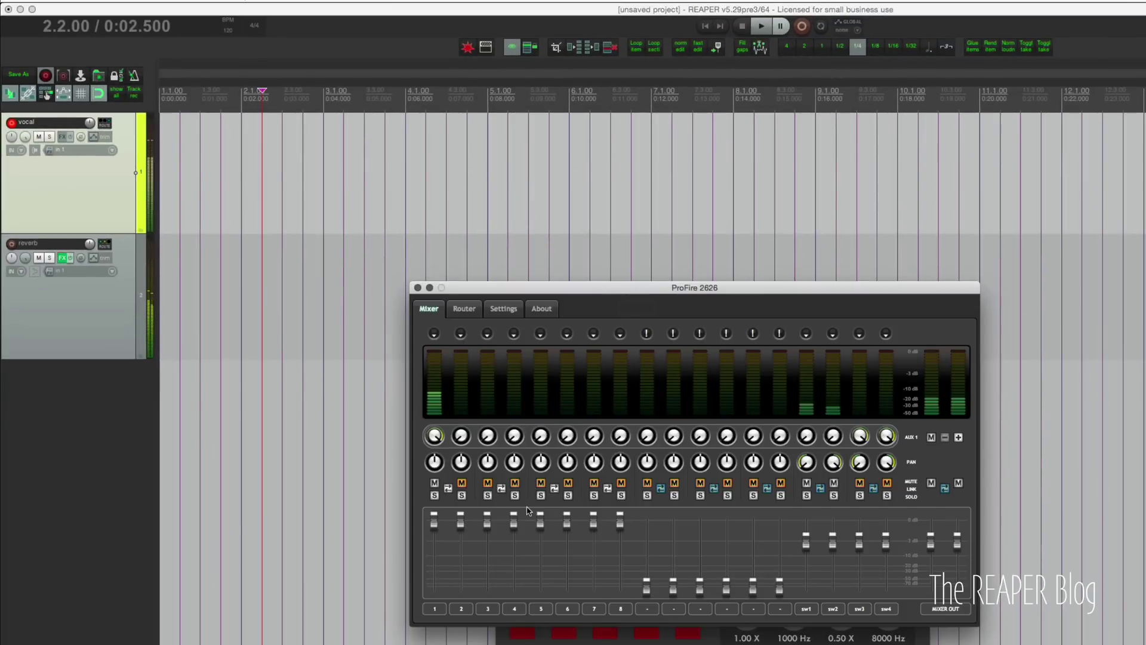
click(102, 317)
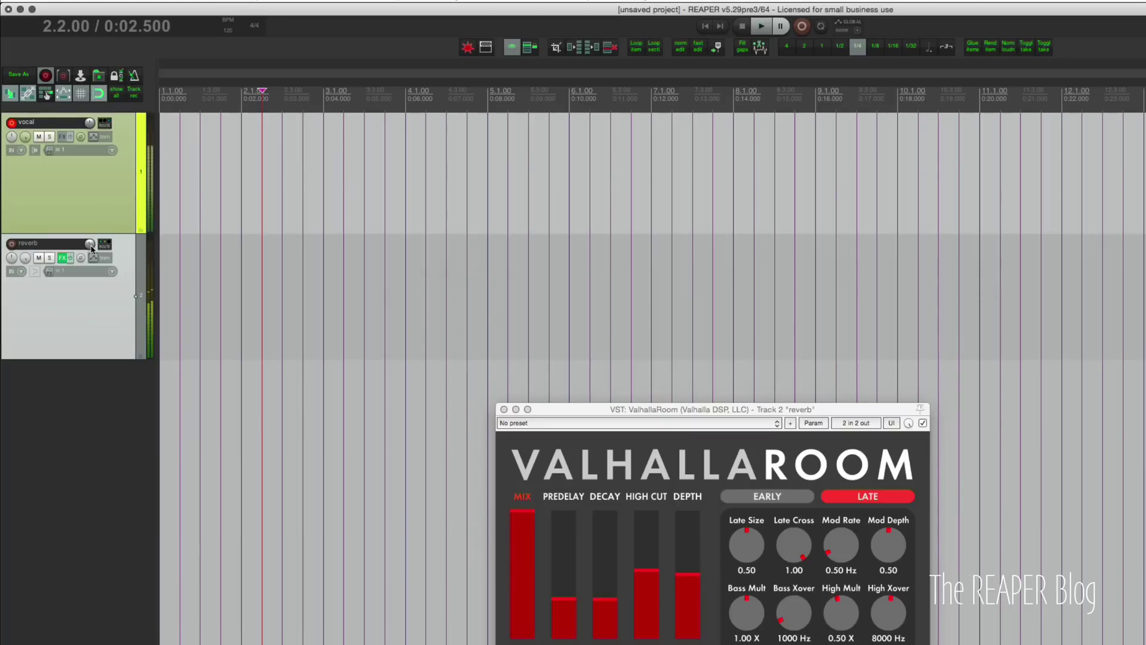
click(97, 174)
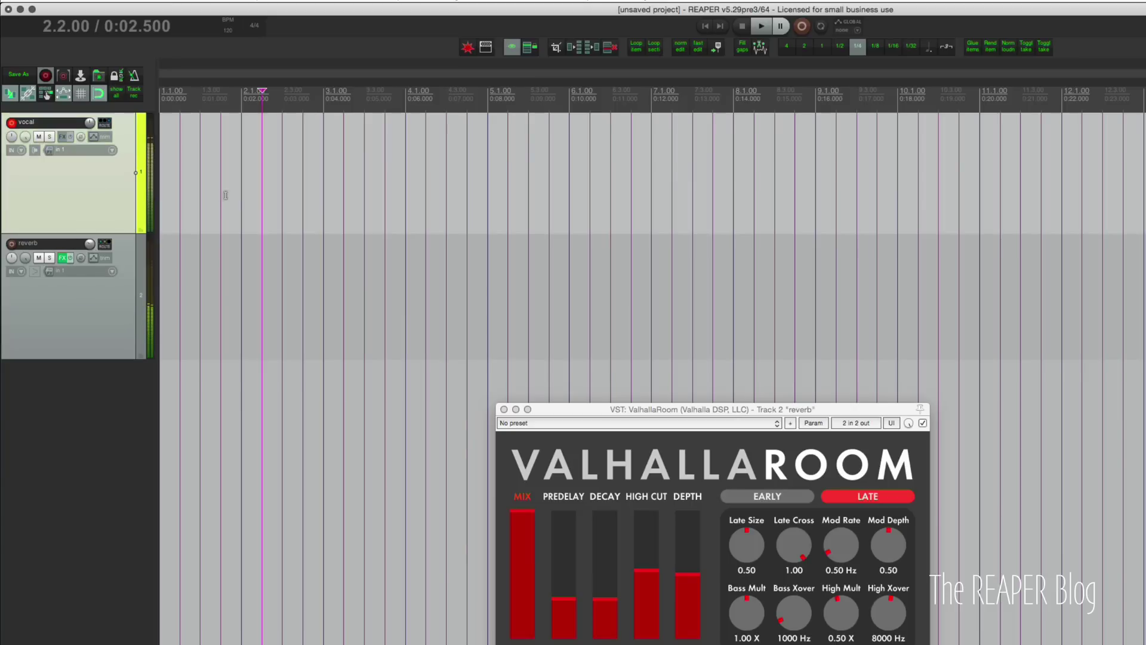
- Re-check Master send in the vocal track's routing window
click(144, 201)
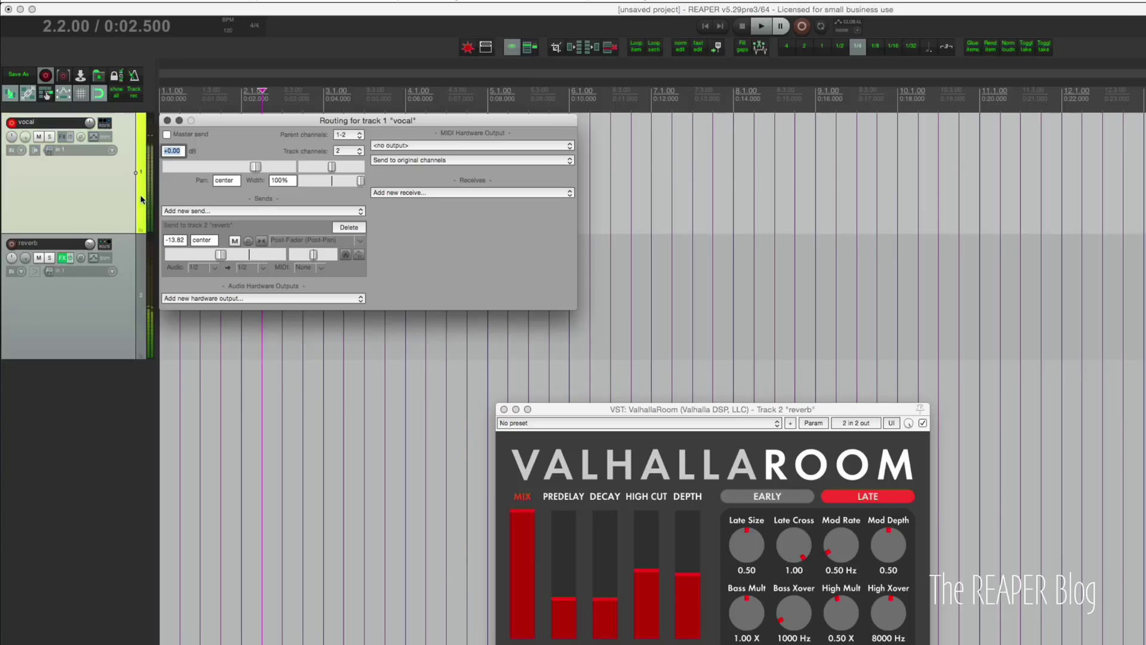
click(182, 136)
click(167, 120)
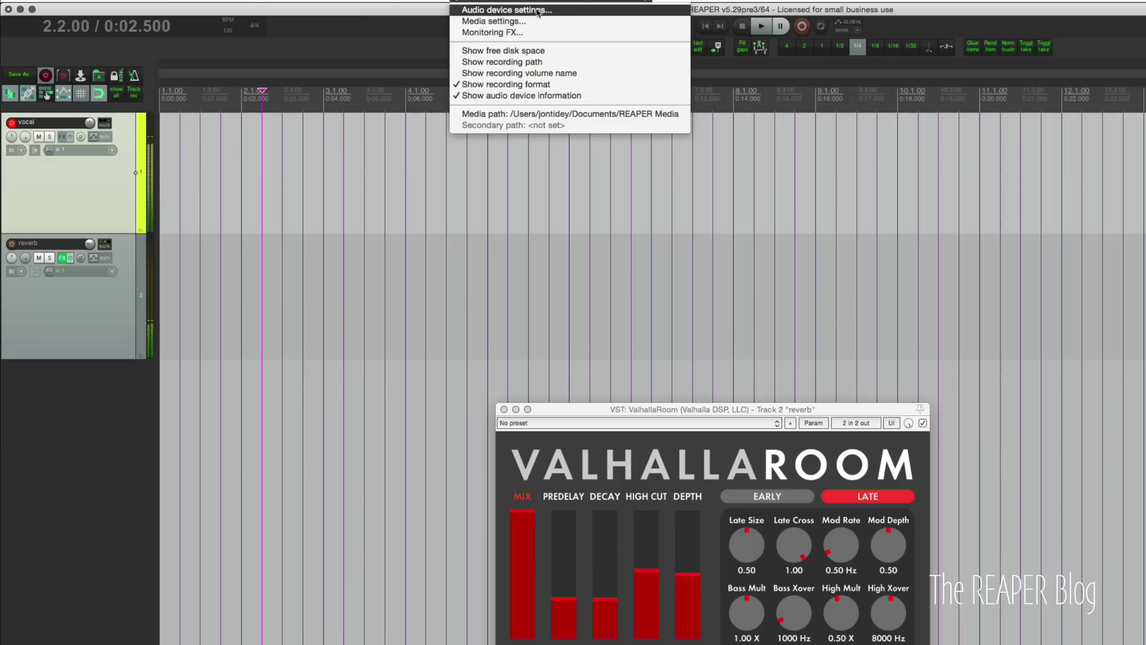
click(535, 10)
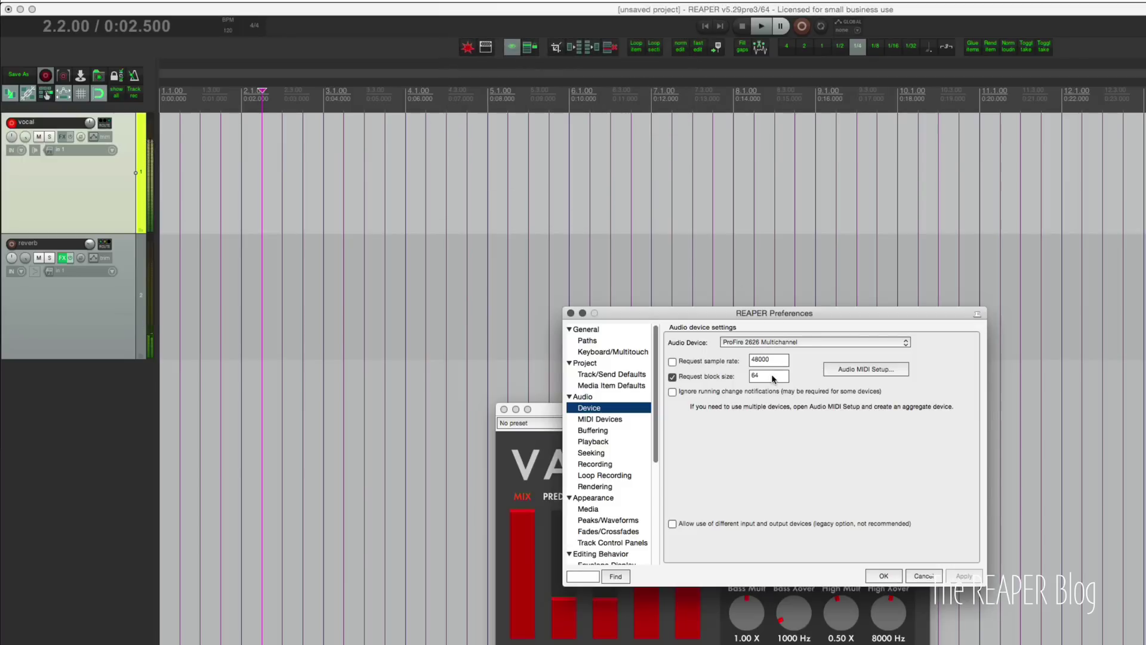
click(925, 577)
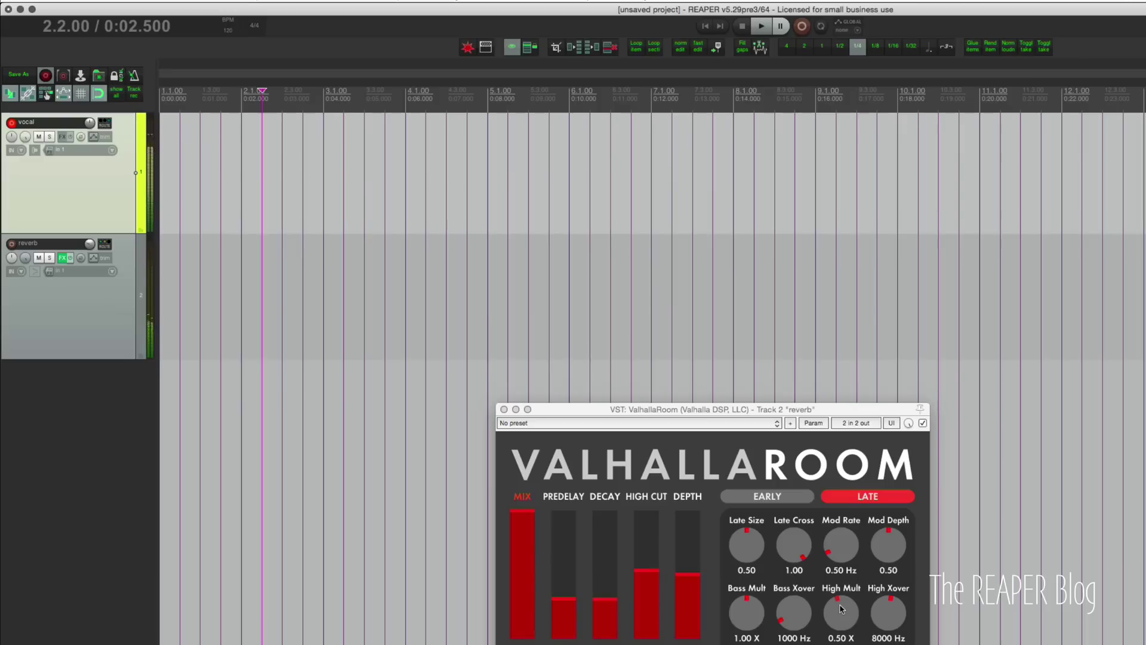